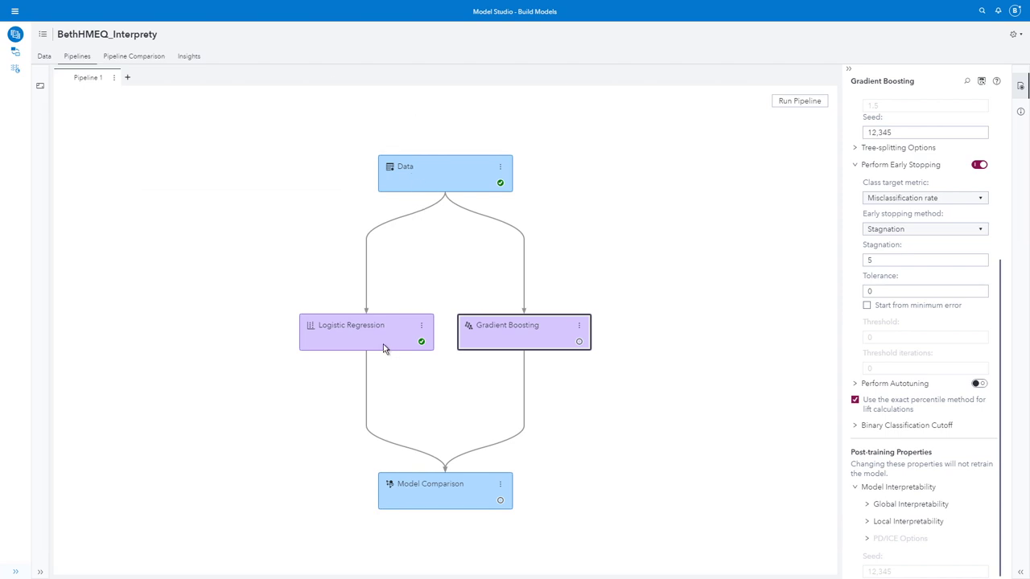
Step: Inspect the Logistic Regression and Gradient Boosting nodes in the pipeline diagram
{"action": "mouse_move", "coordinate": [383, 344]}
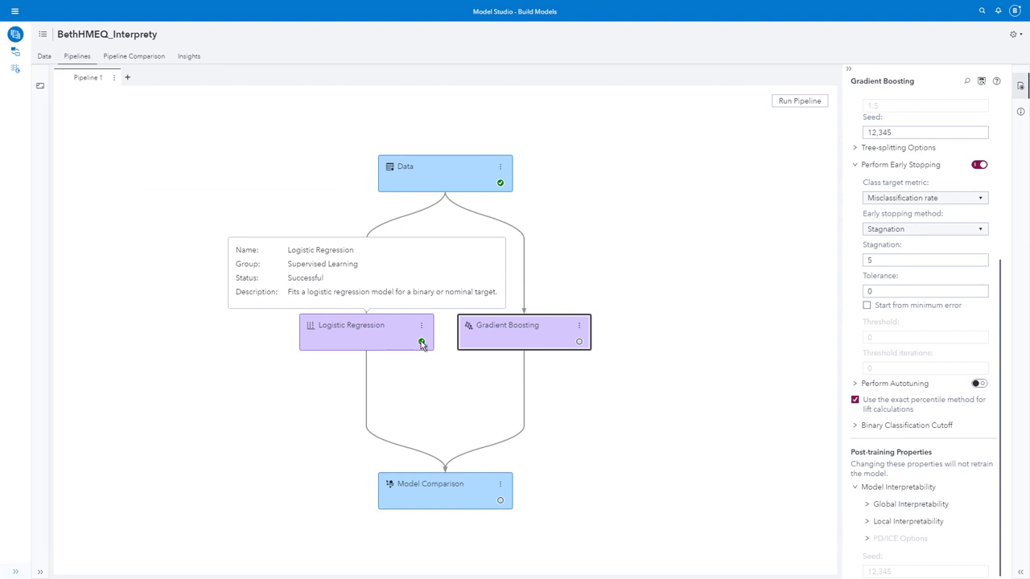
{"action": "mouse_move", "coordinate": [536, 338]}
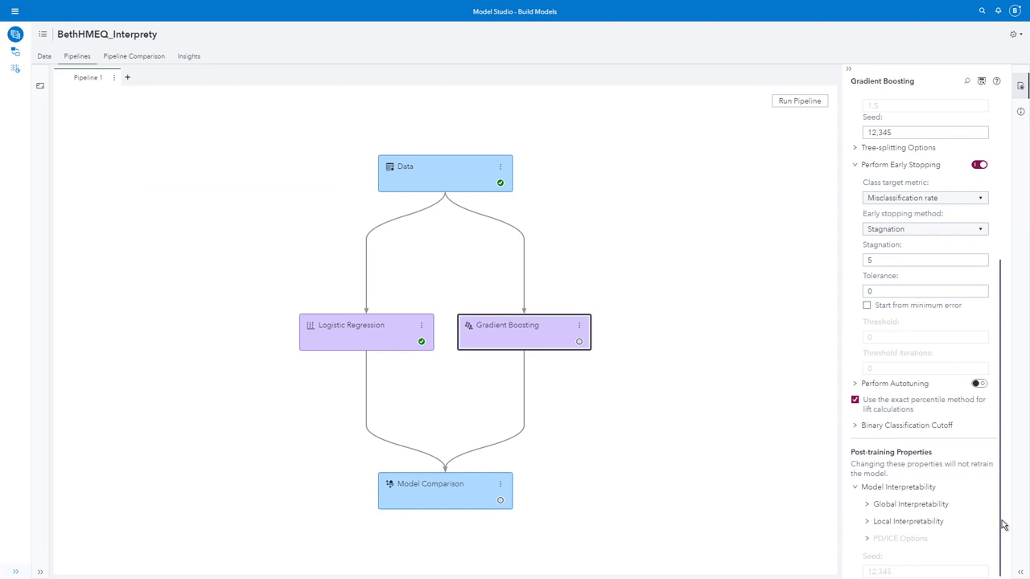
Step: Under Global Interpretability, enable Variable importance and PD plots
{"action": "left_click", "coordinate": [869, 504]}
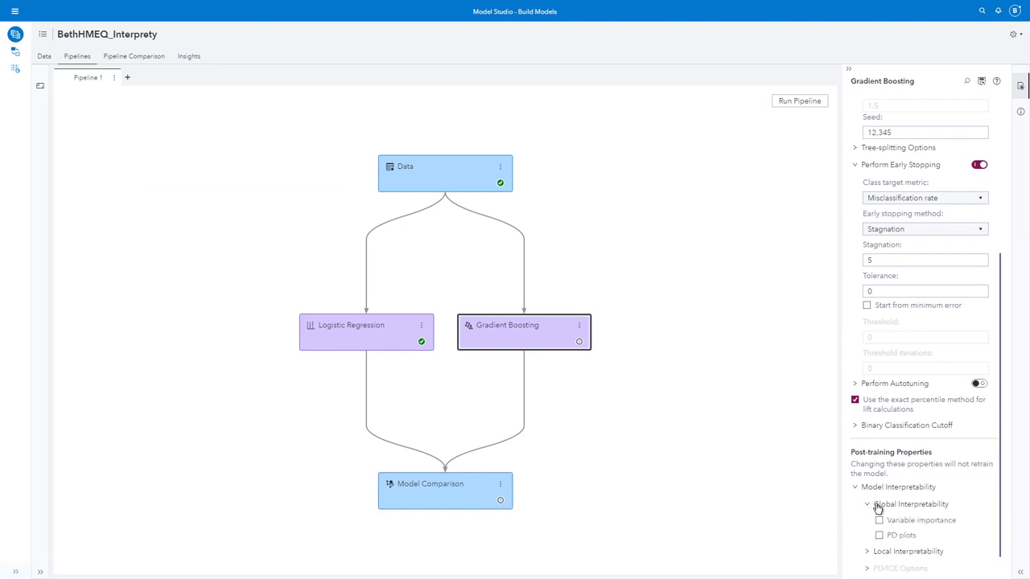
{"action": "left_click", "coordinate": [881, 521]}
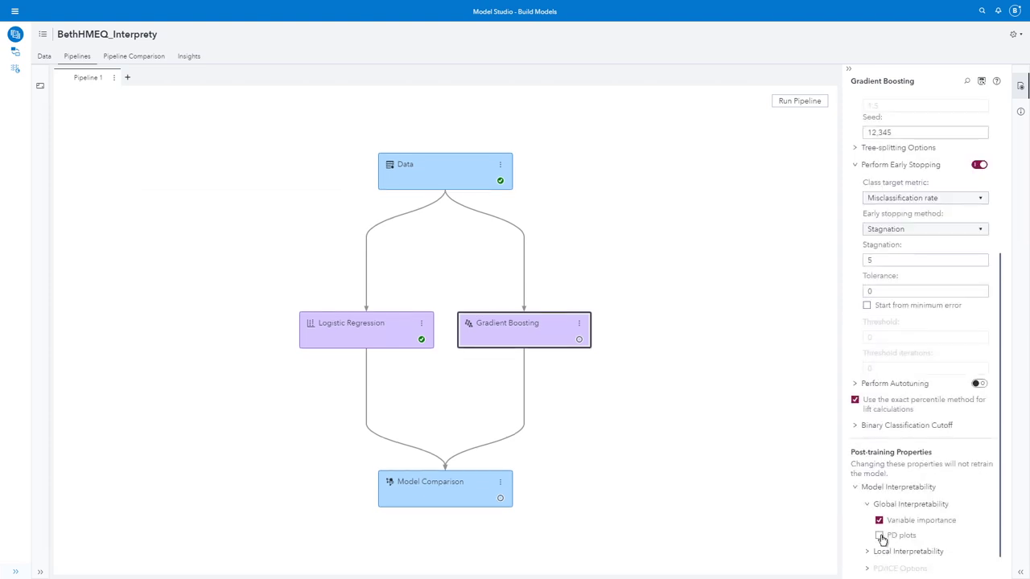
{"action": "left_click", "coordinate": [881, 537]}
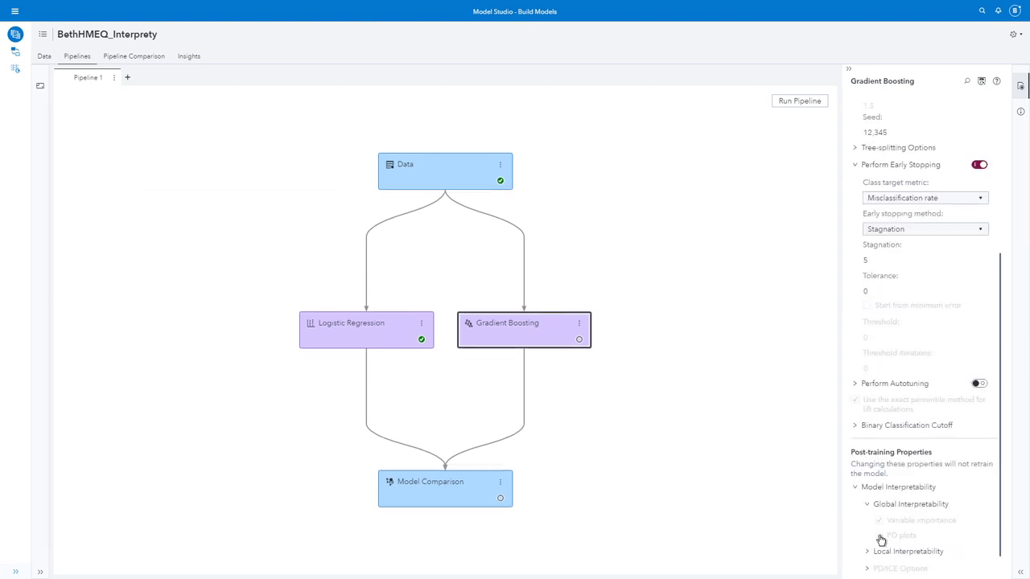
Step: Under Local Interpretability, enable ICE plots, LIME and Kernel SHAP
{"action": "scroll", "coordinate": [1006, 460], "scroll_direction": "down", "scroll_amount": 1}
{"action": "scroll", "coordinate": [1005, 460], "scroll_direction": "down", "scroll_amount": 4}
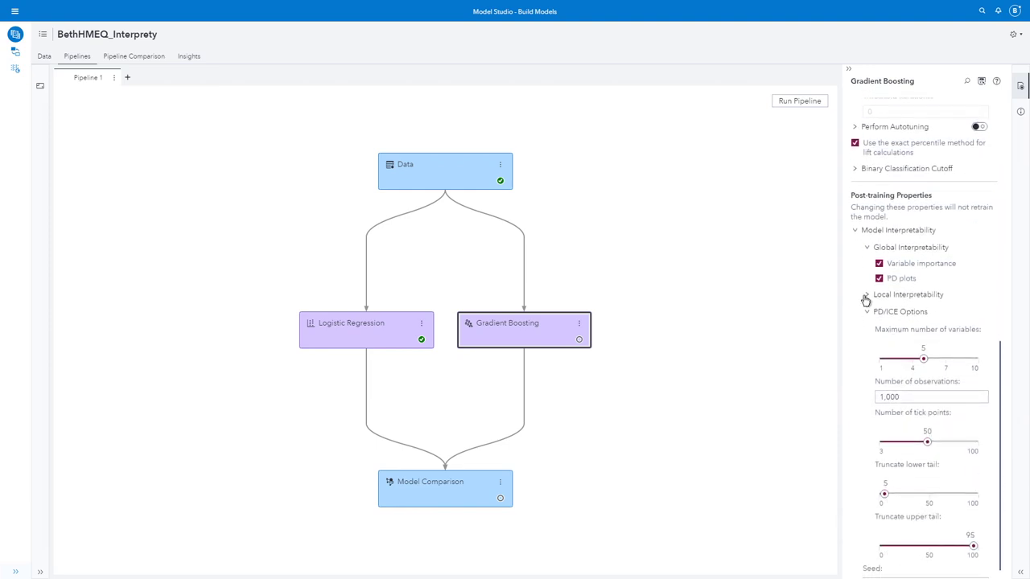
{"action": "left_click", "coordinate": [866, 296]}
{"action": "left_click", "coordinate": [879, 310]}
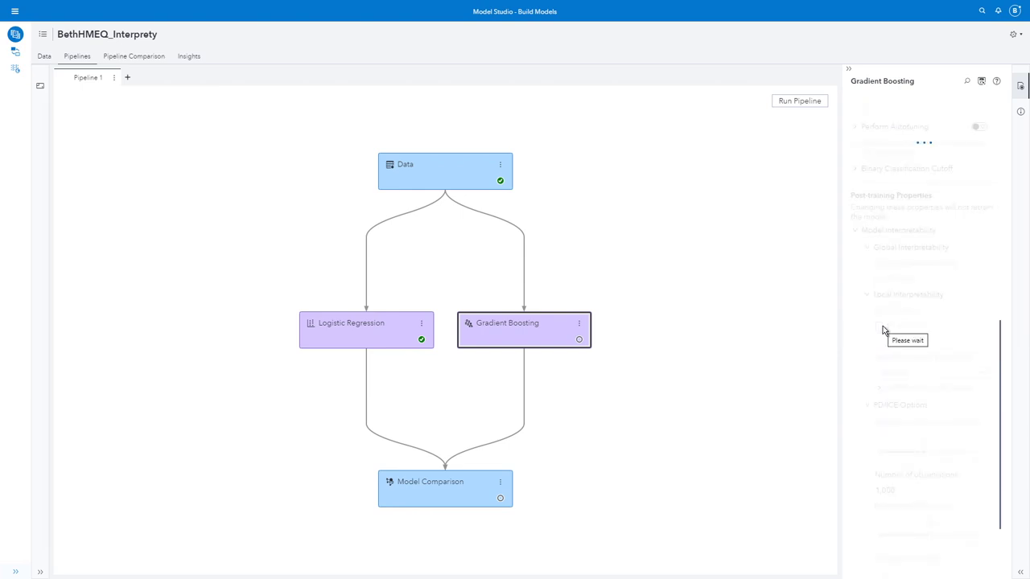
{"action": "left_click", "coordinate": [881, 326]}
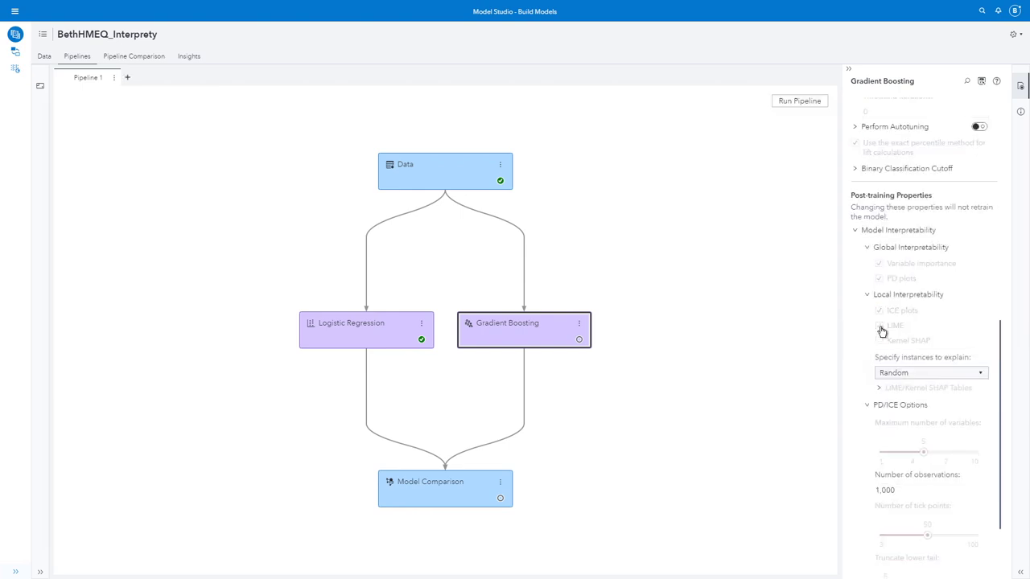
{"action": "left_click", "coordinate": [879, 342]}
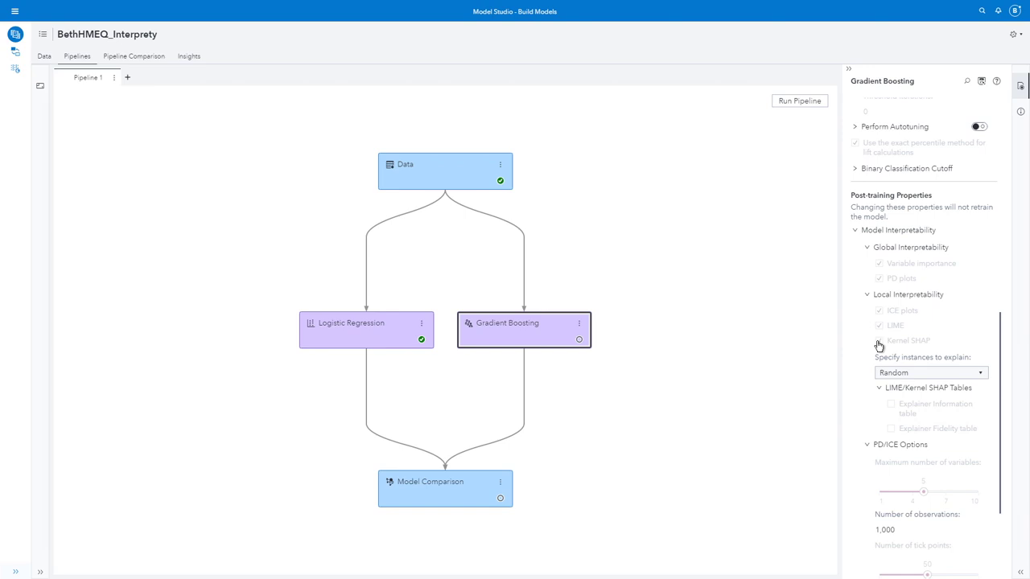
{"action": "left_click_drag", "start_coordinate": [1000, 352], "coordinate": [996, 412]}
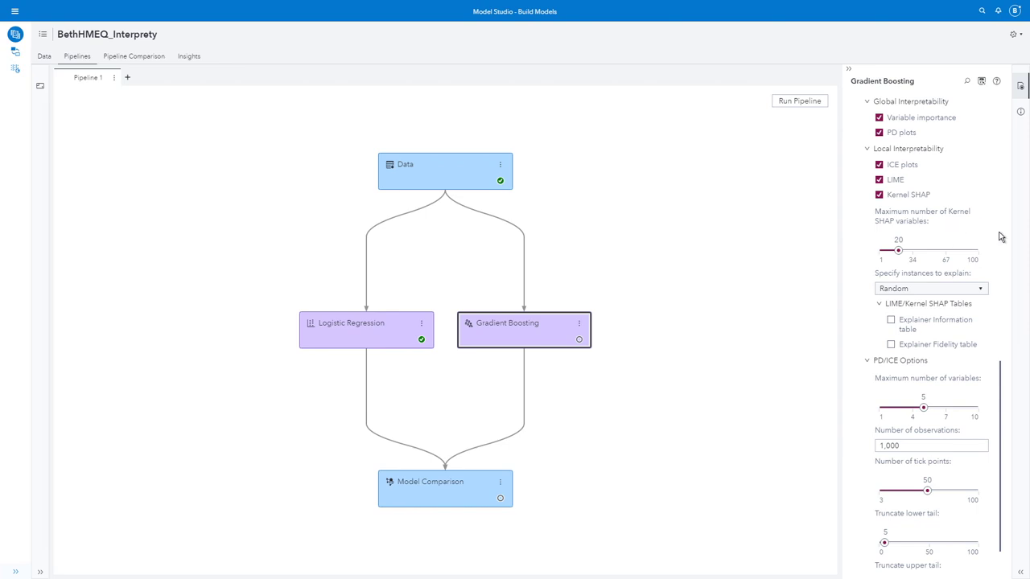
{"action": "left_click", "coordinate": [980, 289]}
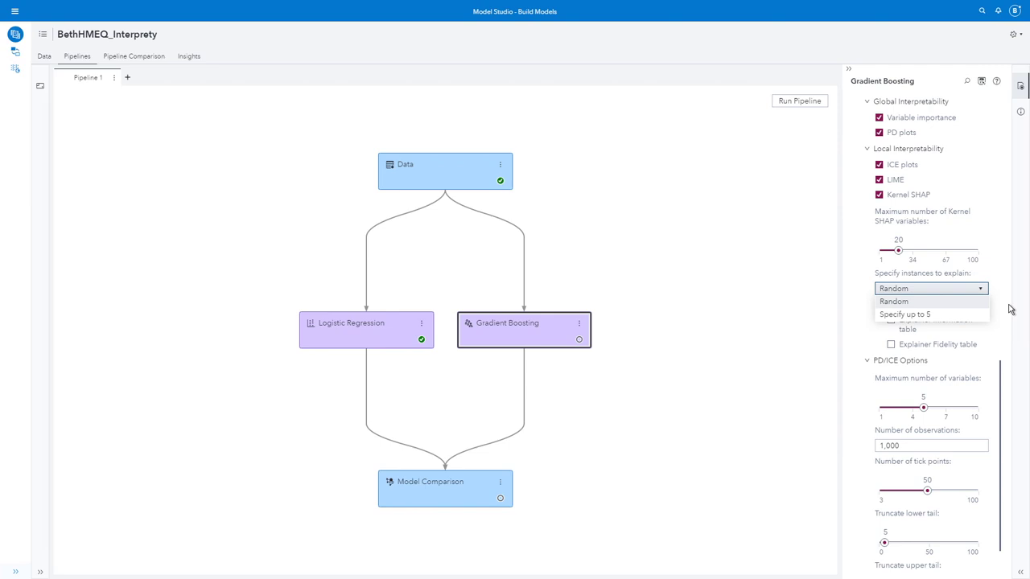
{"action": "left_click", "coordinate": [1010, 321]}
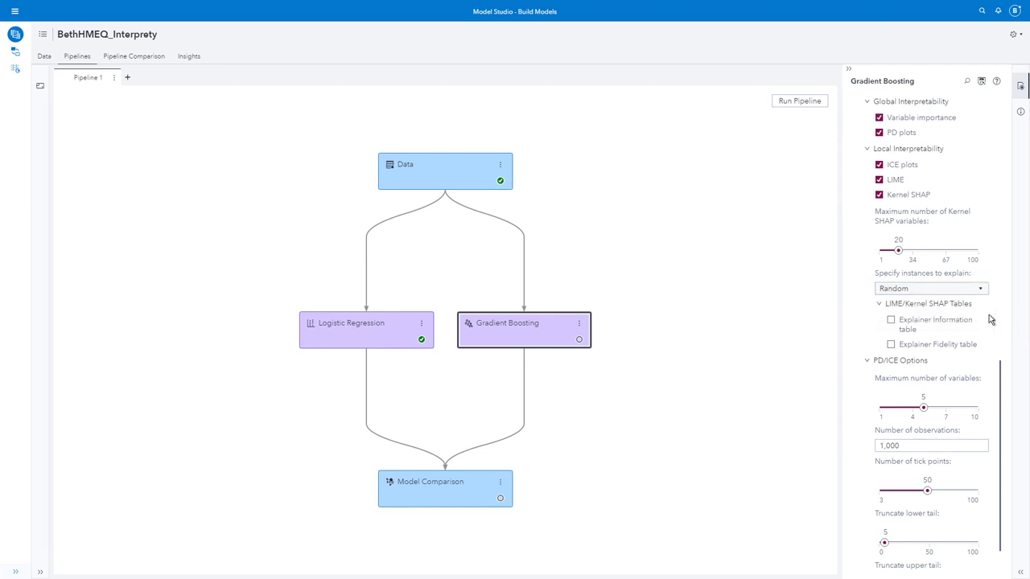
{"action": "mouse_move", "coordinate": [987, 333]}
{"action": "left_click_drag", "start_coordinate": [1000, 407], "coordinate": [1004, 459]}
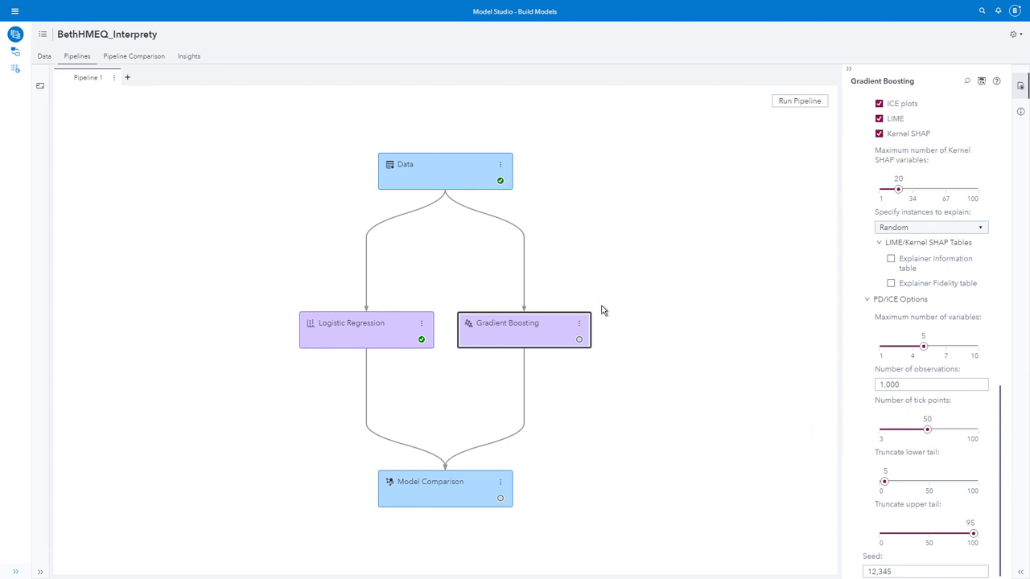
Step: Run the pipeline and view the Gradient Boosting results on the Model Interpretability tab
{"action": "left_click", "coordinate": [788, 105]}
{"action": "right_click", "coordinate": [554, 338]}
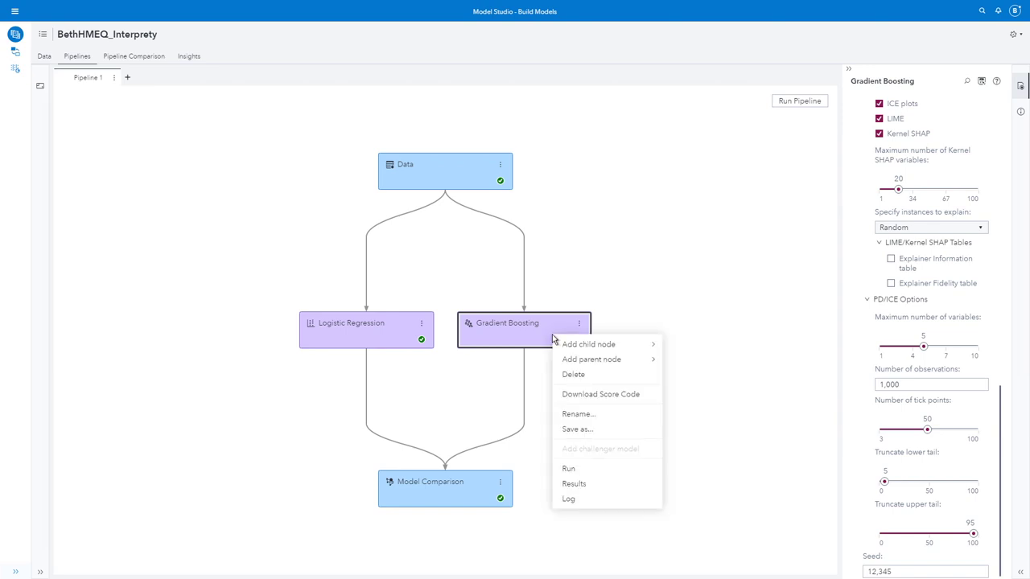
{"action": "left_click", "coordinate": [581, 484]}
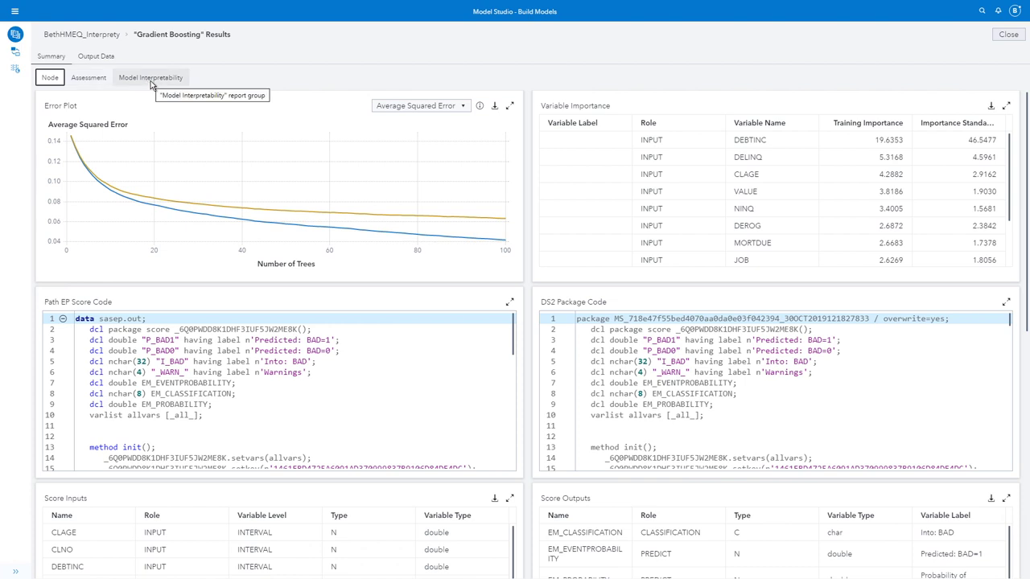
{"action": "left_click", "coordinate": [150, 81]}
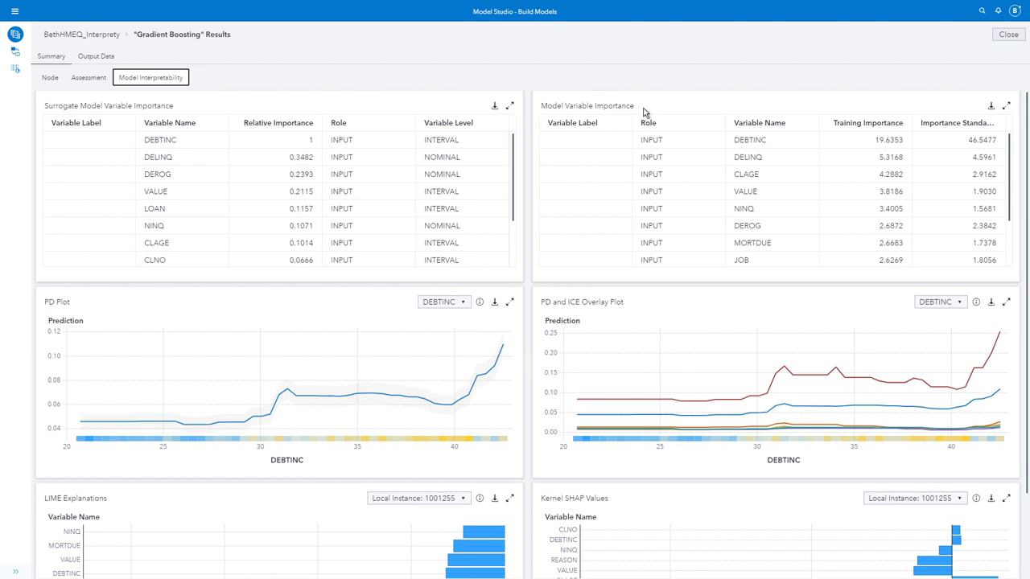
Step: Review the enlarged Surrogate Model and Model Variable Importance tables, with DEBTINC ranked highest
{"action": "left_click", "coordinate": [510, 106]}
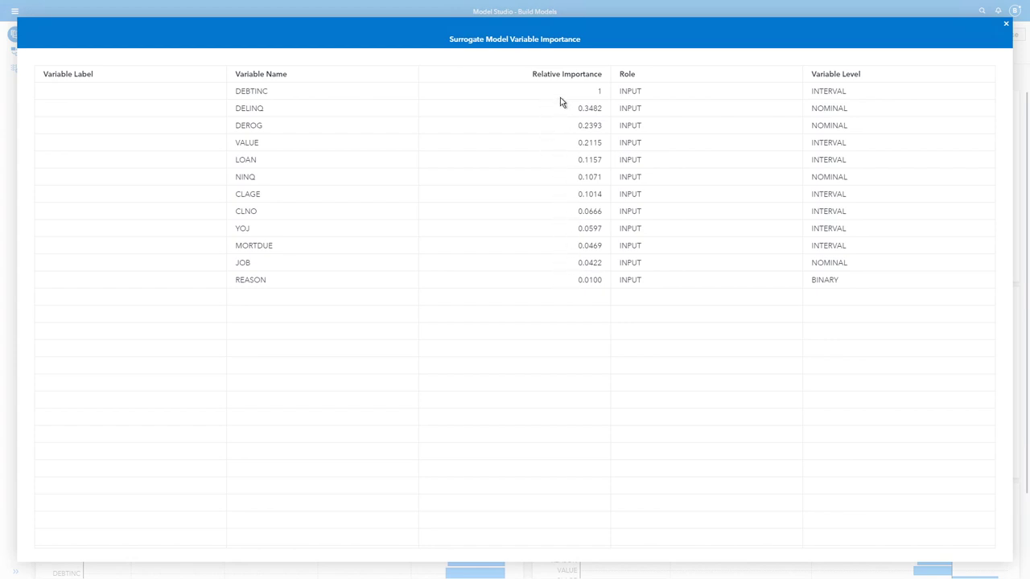
{"action": "left_click", "coordinate": [1006, 24]}
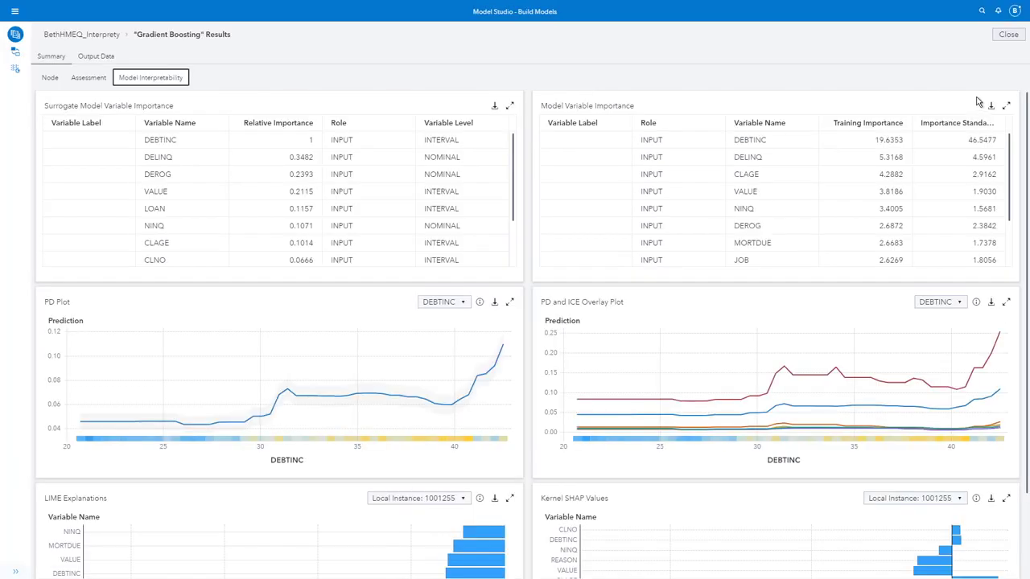
{"action": "left_click", "coordinate": [1006, 106]}
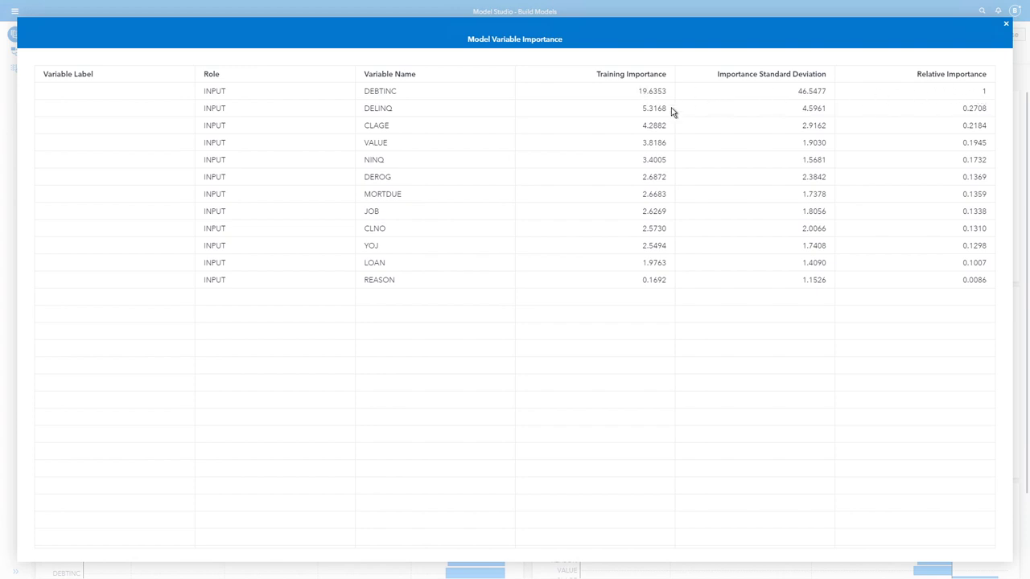
{"action": "key", "text": "Escape"}
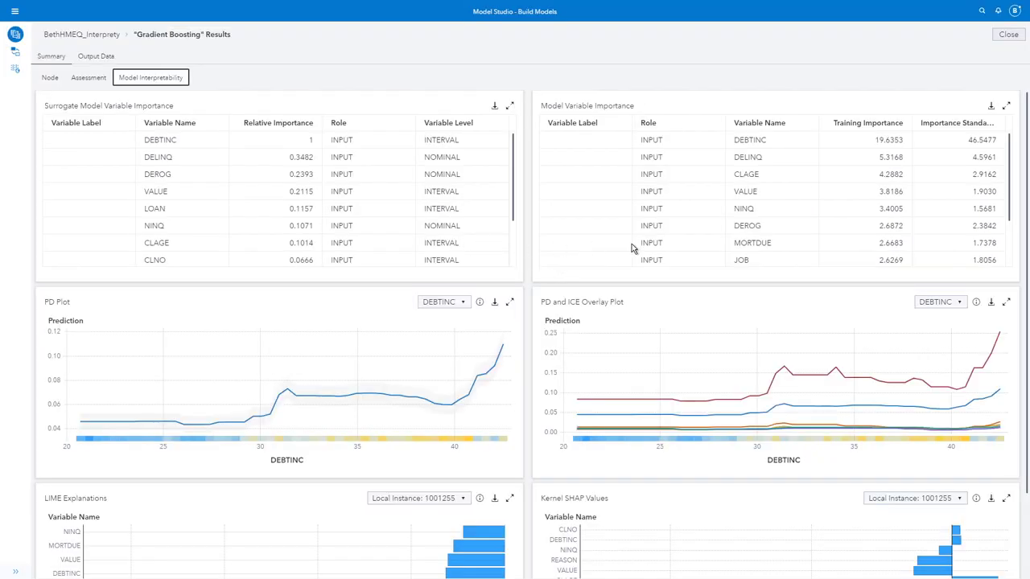
{"action": "left_click", "coordinate": [509, 302]}
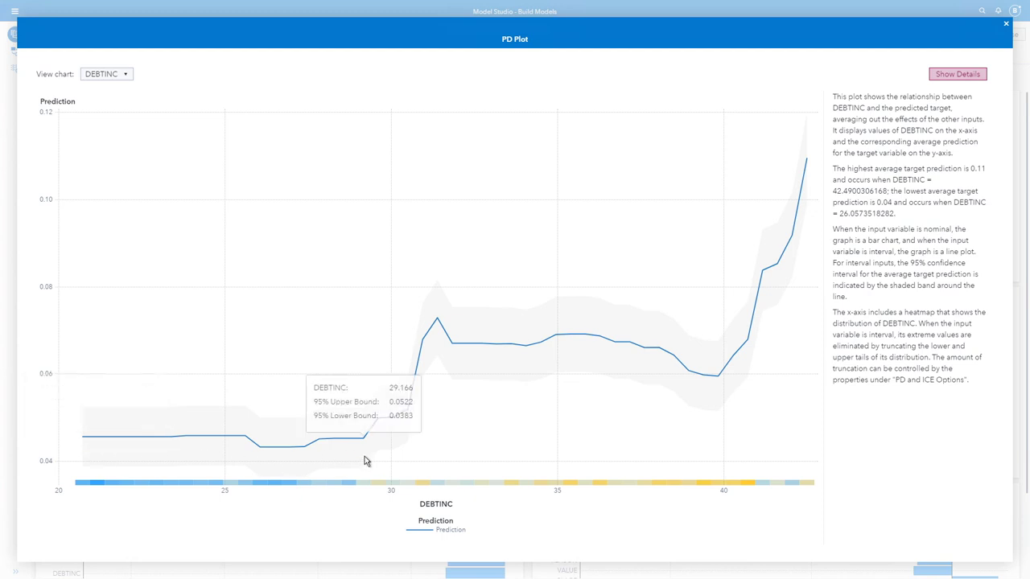
{"action": "mouse_move", "coordinate": [331, 460]}
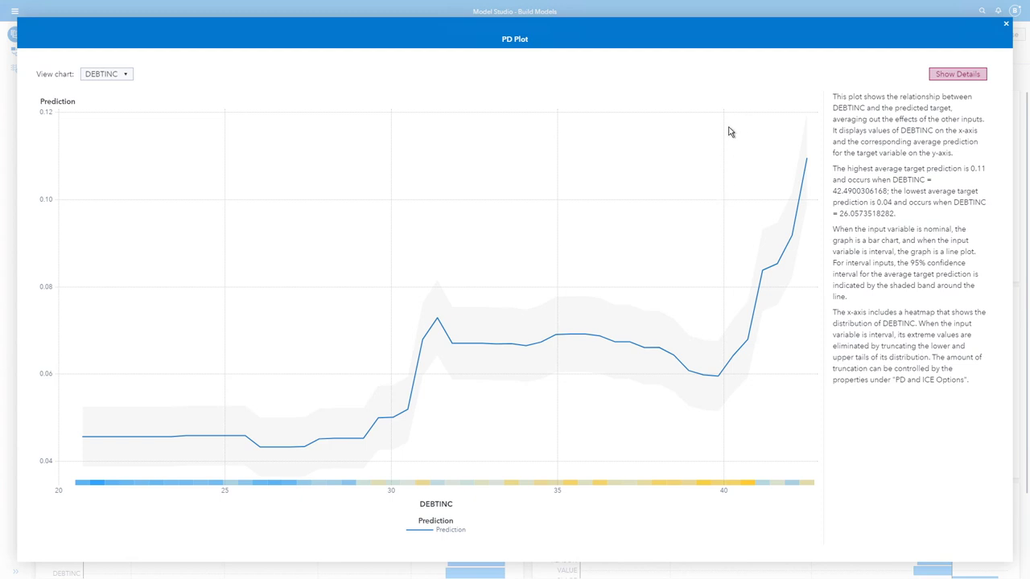
{"action": "left_click", "coordinate": [127, 77]}
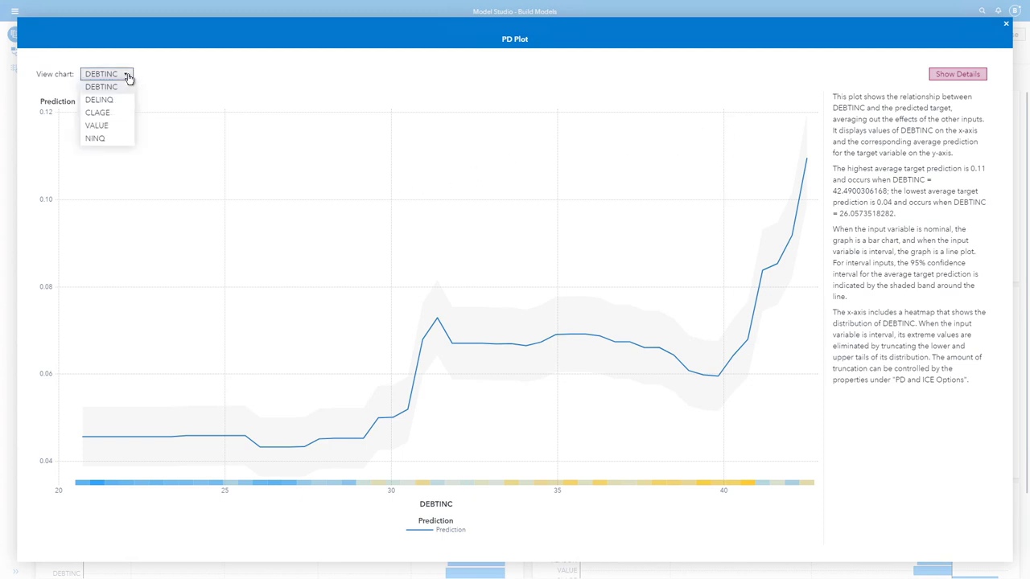
{"action": "left_click", "coordinate": [102, 111]}
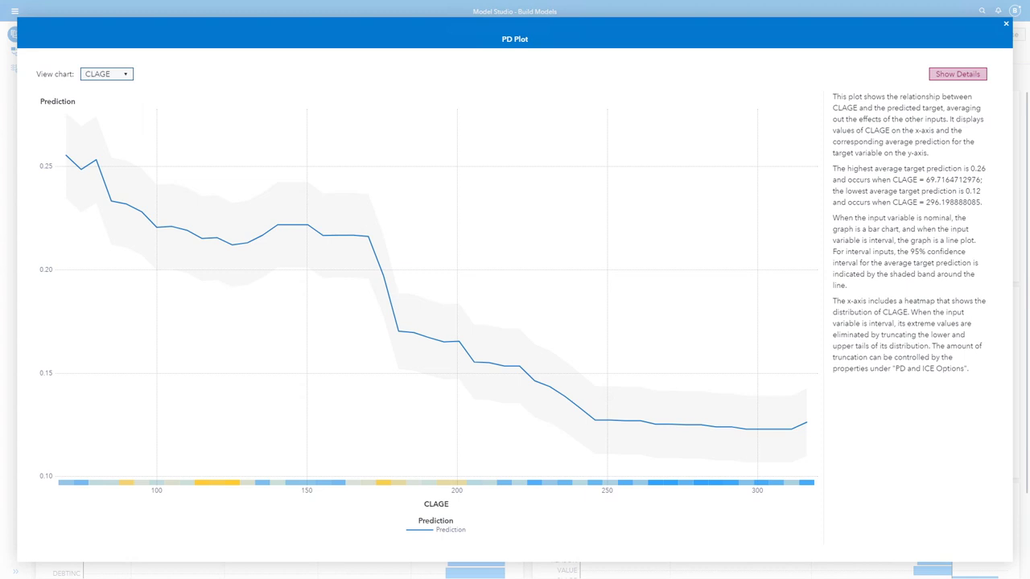
{"action": "left_click", "coordinate": [1006, 23]}
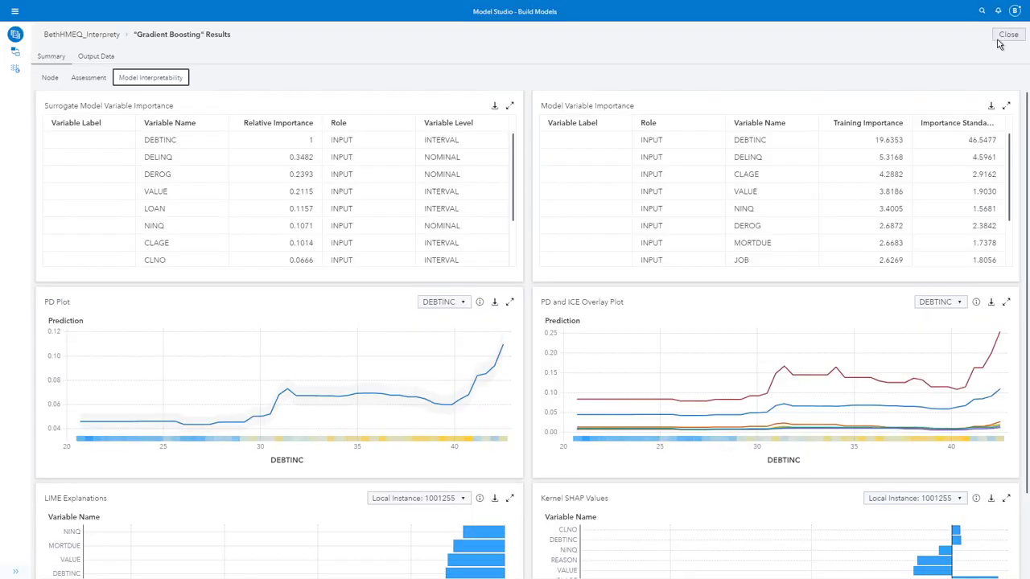
{"action": "left_click", "coordinate": [1006, 303]}
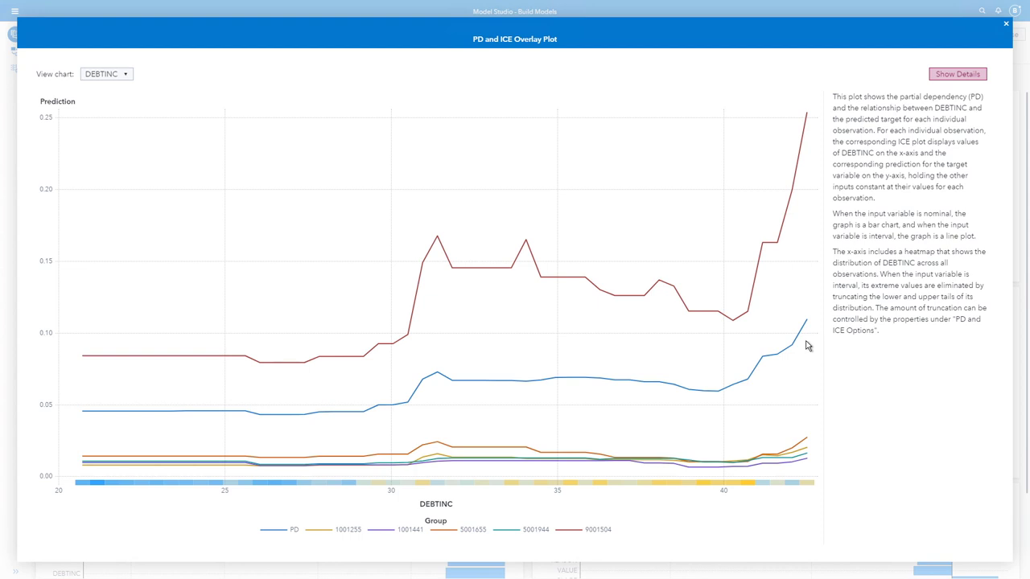
{"action": "left_click", "coordinate": [124, 75]}
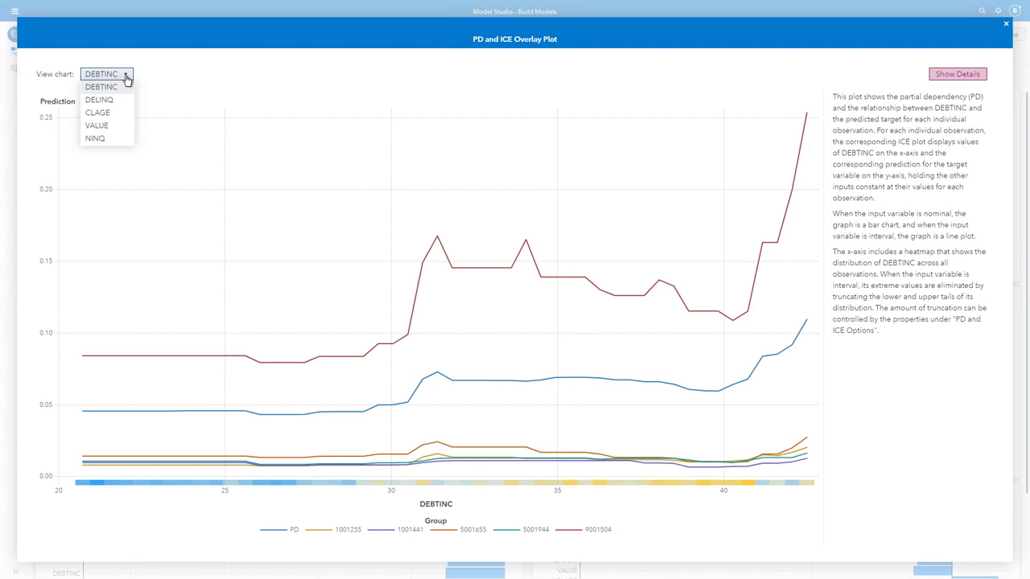
{"action": "left_click", "coordinate": [1005, 24]}
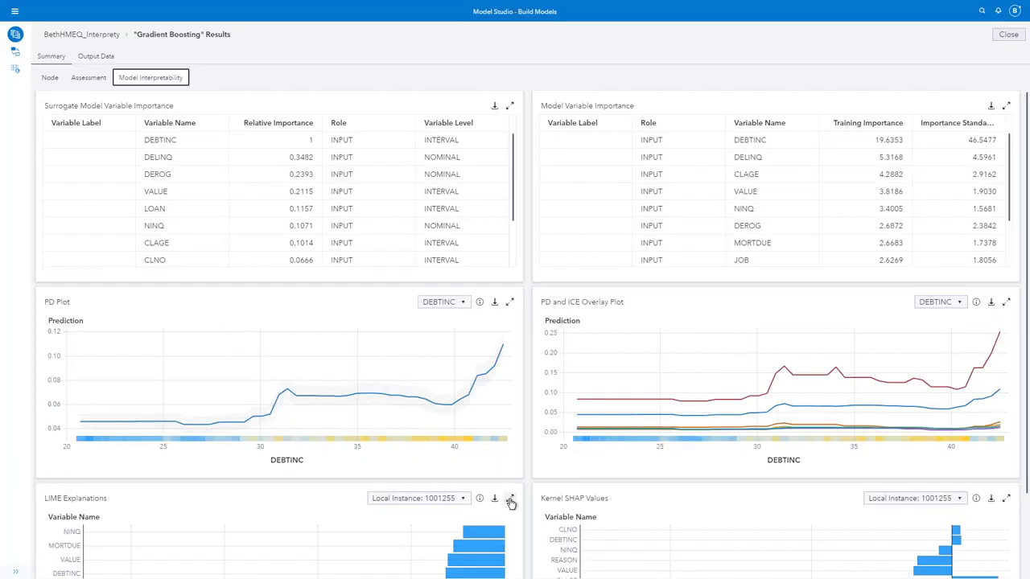
{"action": "left_click", "coordinate": [510, 503]}
{"action": "left_click", "coordinate": [177, 75]}
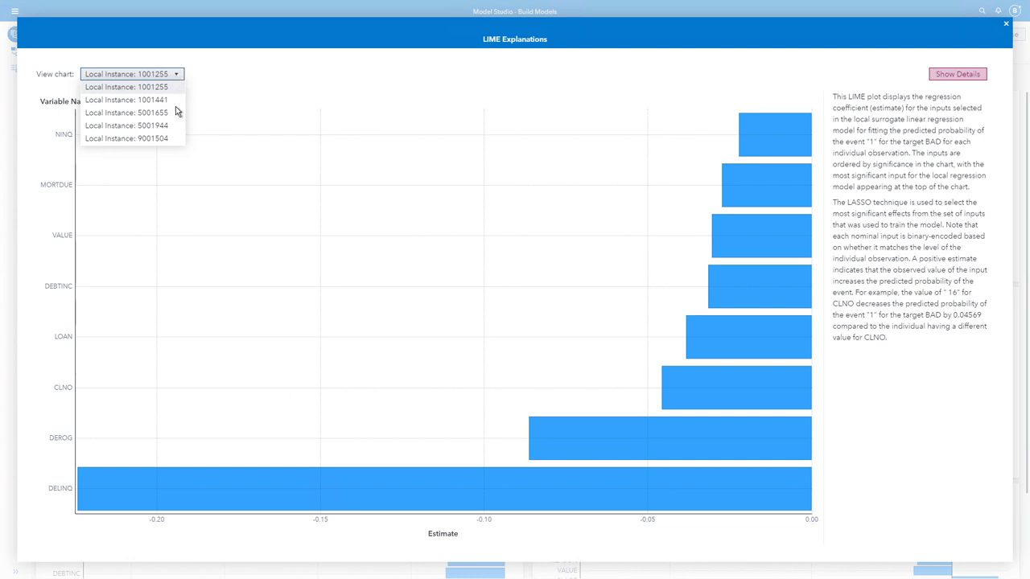
{"action": "left_click", "coordinate": [131, 492]}
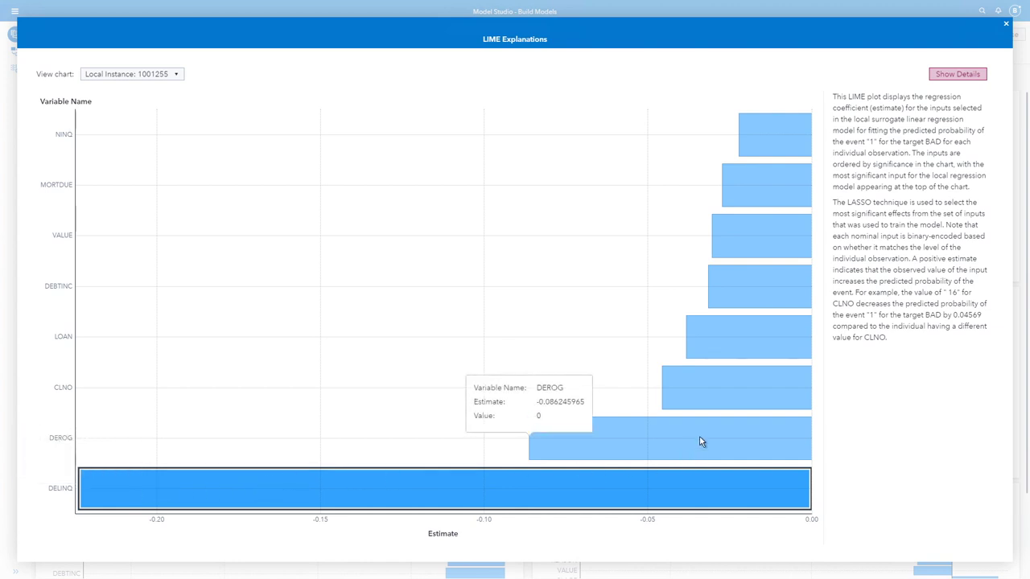
{"action": "left_click", "coordinate": [177, 76]}
{"action": "left_click", "coordinate": [160, 100]}
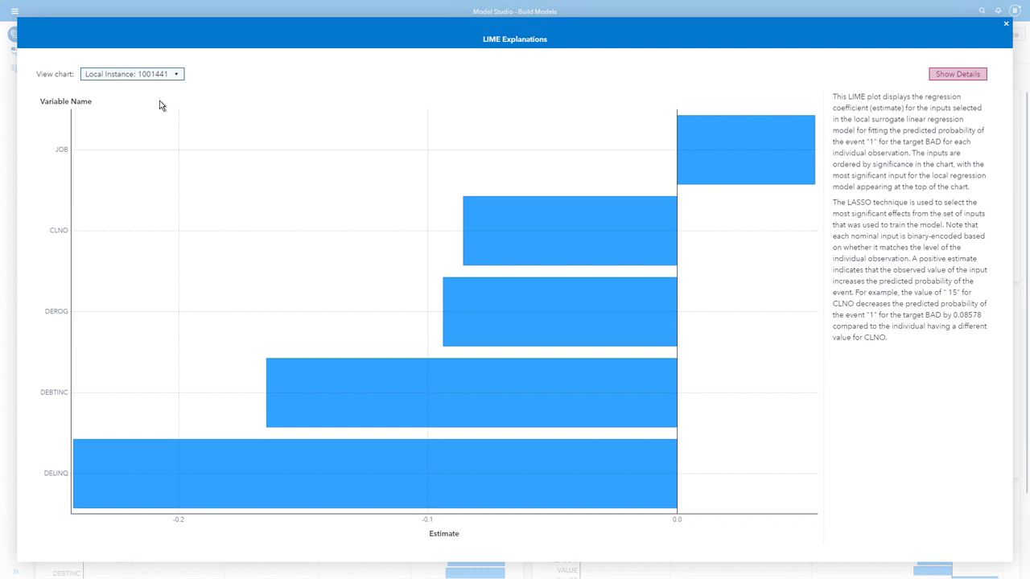
{"action": "left_click", "coordinate": [175, 77]}
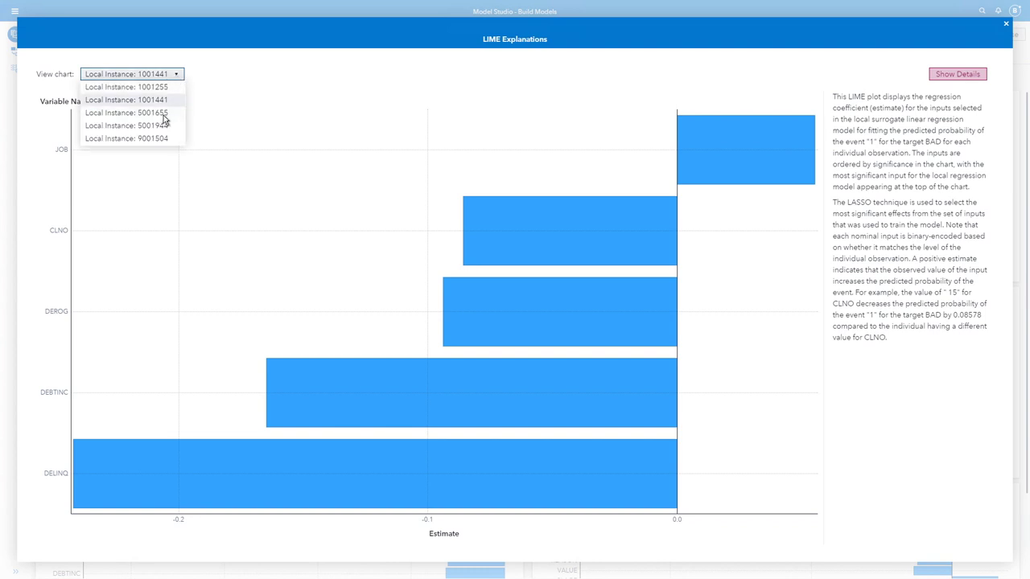
{"action": "left_click", "coordinate": [163, 116]}
{"action": "left_click", "coordinate": [176, 74]}
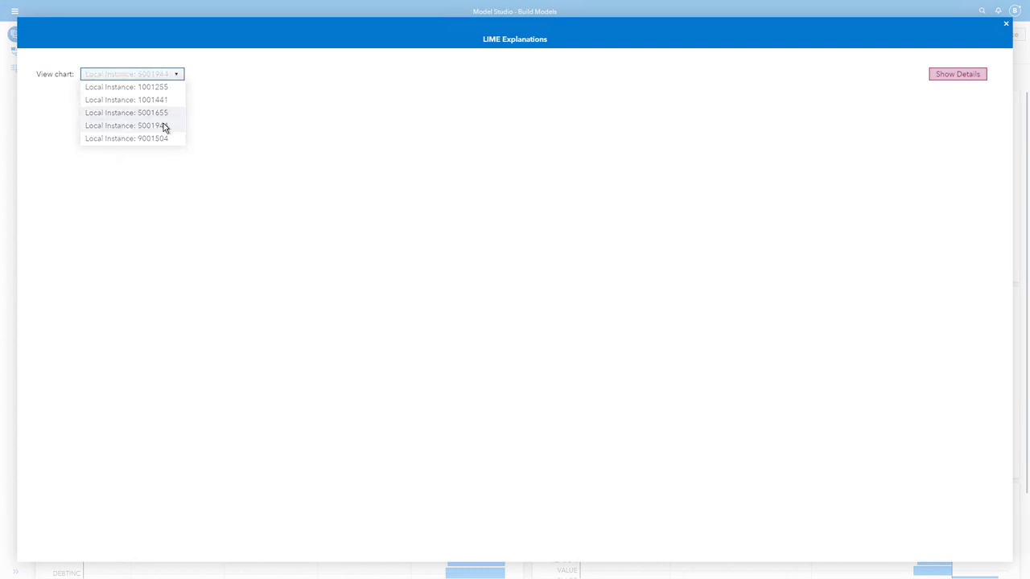
{"action": "left_click", "coordinate": [164, 124]}
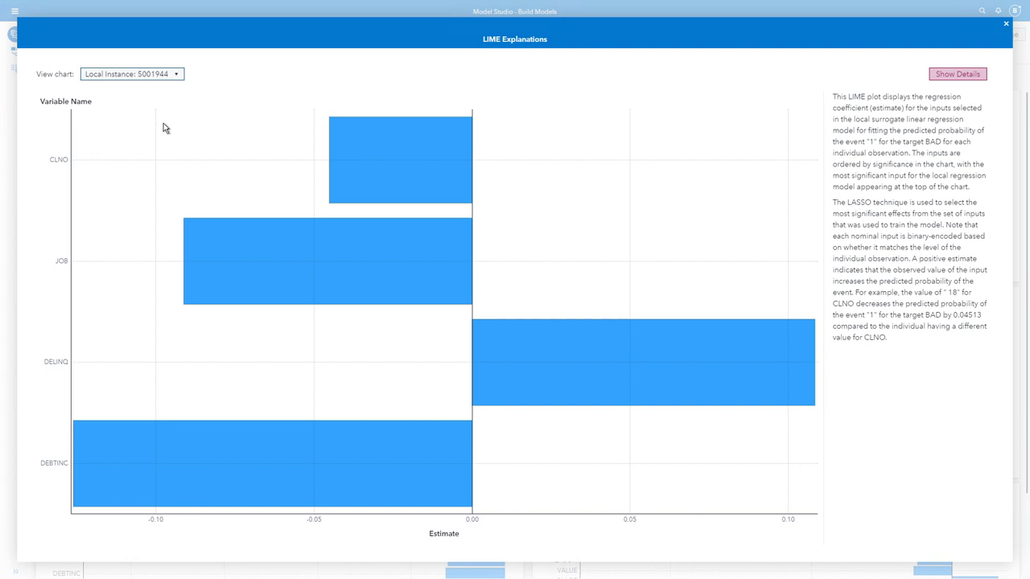
{"action": "left_click", "coordinate": [1006, 23]}
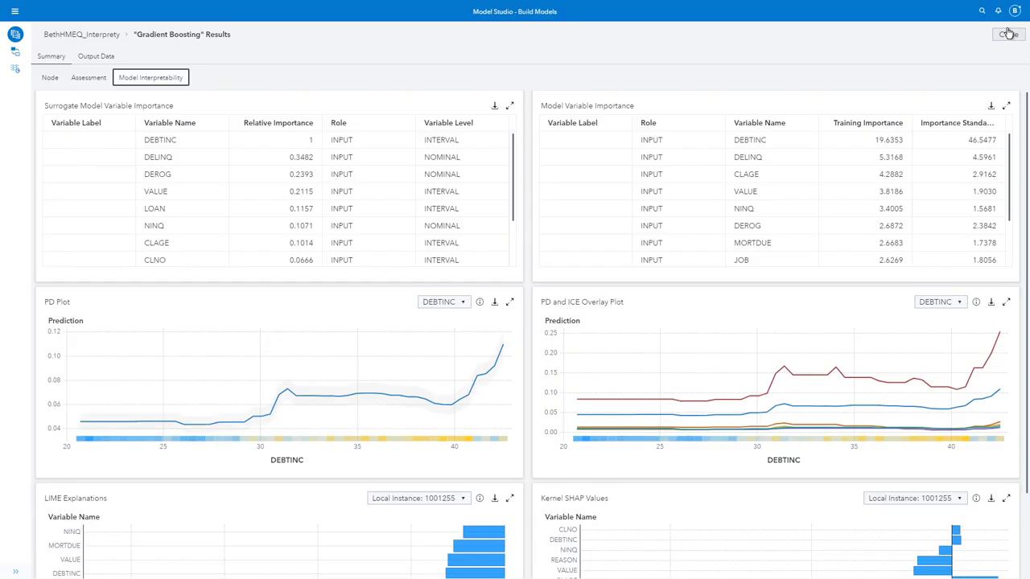
Step: Enlarge the Kernel SHAP values chart and check DELINQ's estimate of -0.262253987
{"action": "left_click", "coordinate": [1006, 498]}
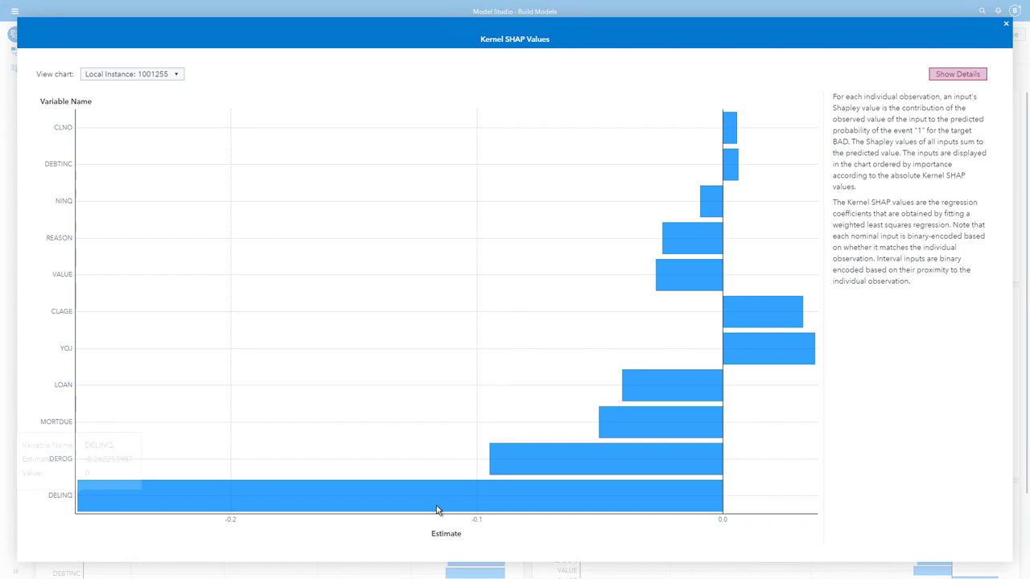
{"action": "mouse_move", "coordinate": [437, 509]}
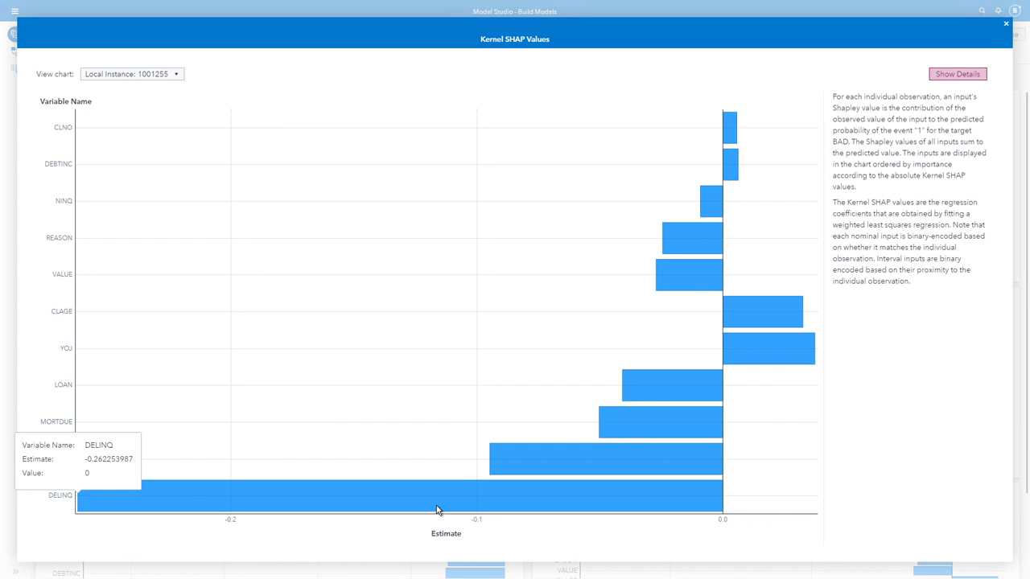
Step: Close the Kernel SHAP chart and Gradient Boosting results, then open the Model Comparison results
{"action": "left_click", "coordinate": [1006, 23]}
{"action": "left_click", "coordinate": [1010, 37]}
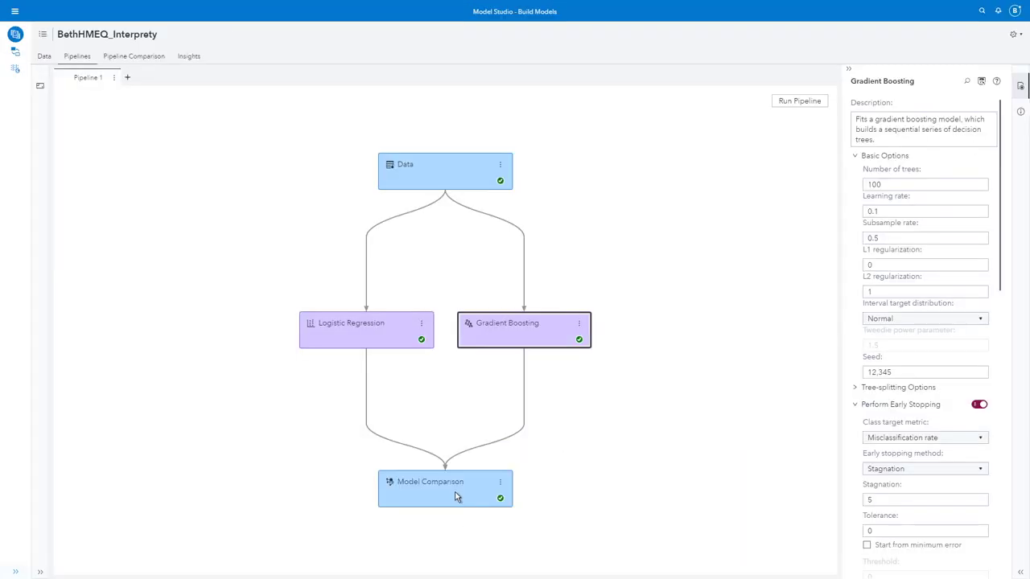
{"action": "right_click", "coordinate": [456, 497]}
{"action": "left_click", "coordinate": [472, 547]}
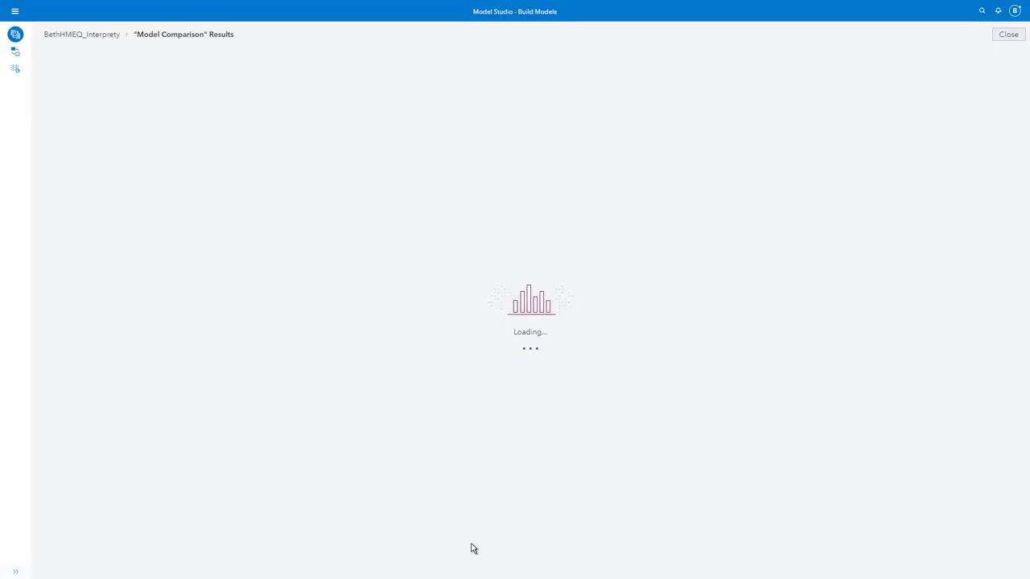